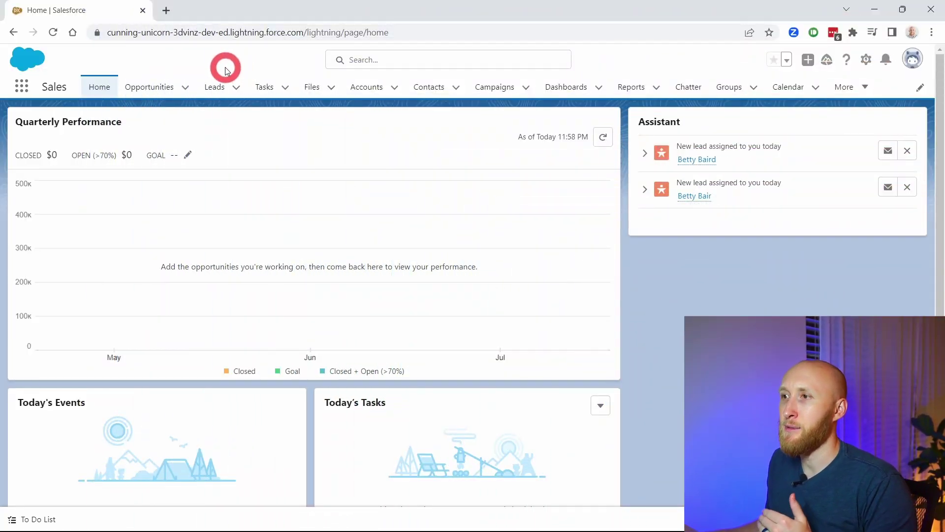
Step: Open the first Express Logistics and Transport account from the Accounts recently viewed list
{"action": "left_click", "coordinate": [364, 93]}
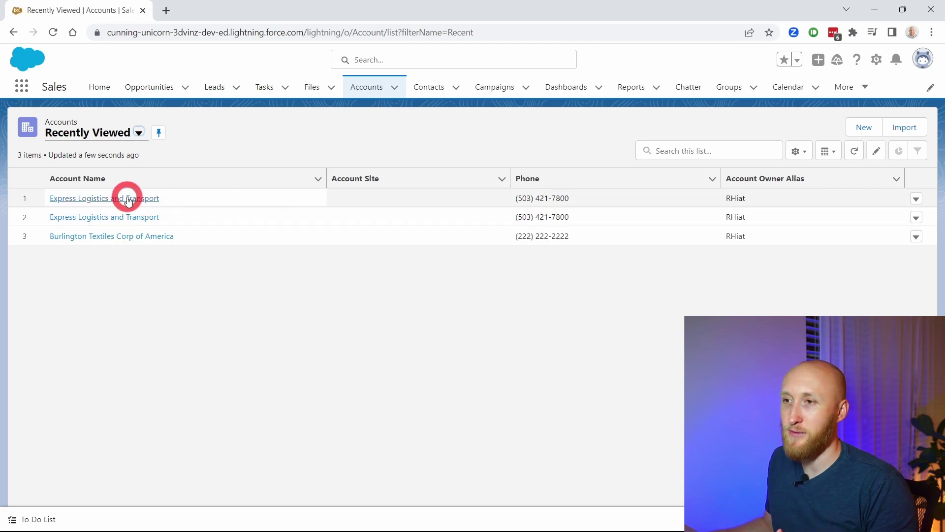
{"action": "left_click", "coordinate": [125, 198]}
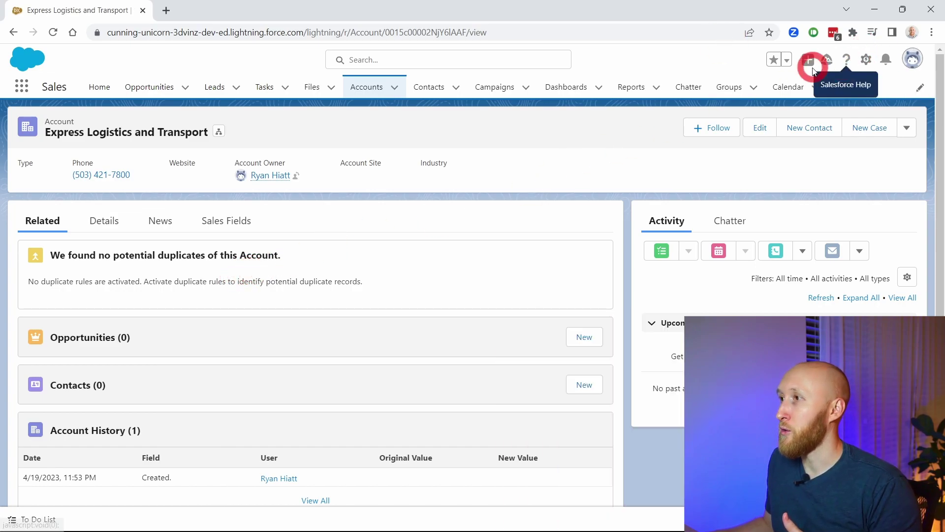
Step: Switch to Salesforce Classic from the user profile menu
{"action": "left_click", "coordinate": [912, 59]}
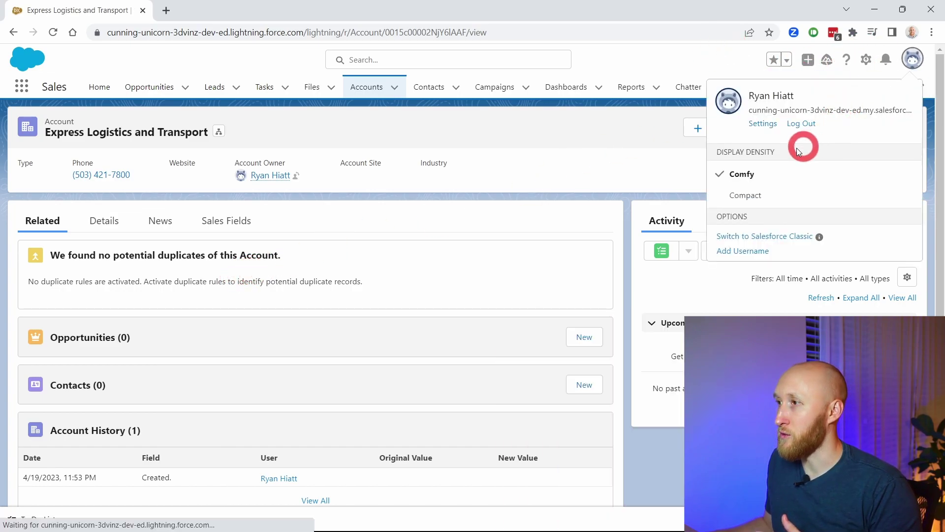
{"action": "left_click", "coordinate": [749, 236]}
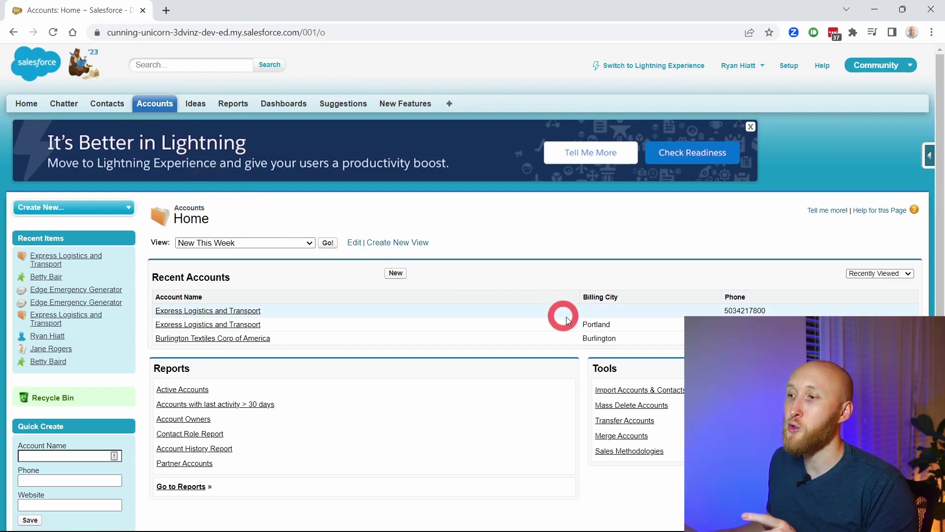
Step: Start Merge Accounts for the two Express Logistics records and continue to value selection
{"action": "left_click", "coordinate": [621, 438]}
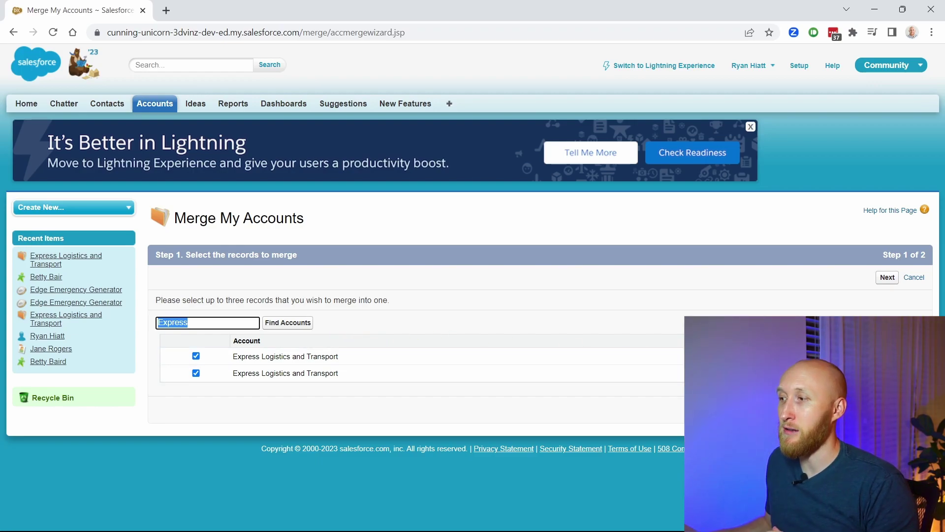
{"action": "key", "text": "Return"}
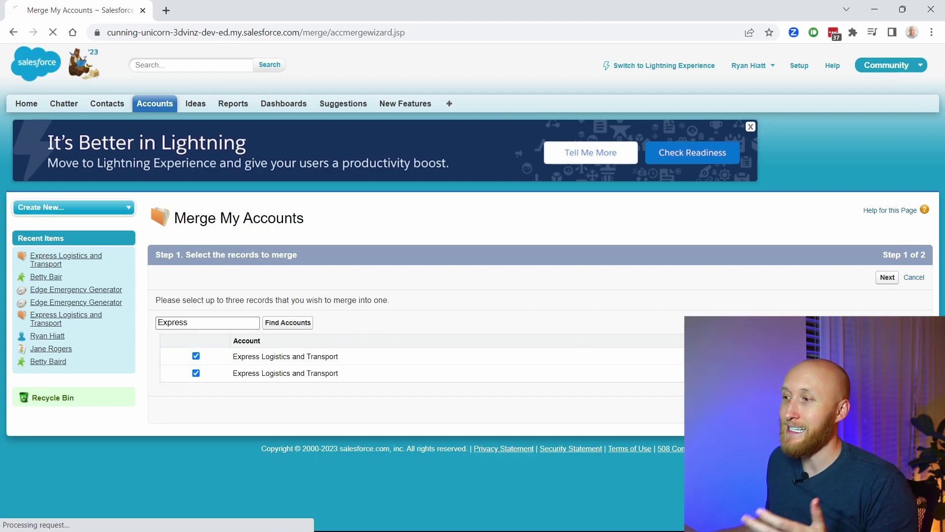
{"action": "scroll", "coordinate": [448, 347], "scroll_direction": "down", "scroll_amount": 2}
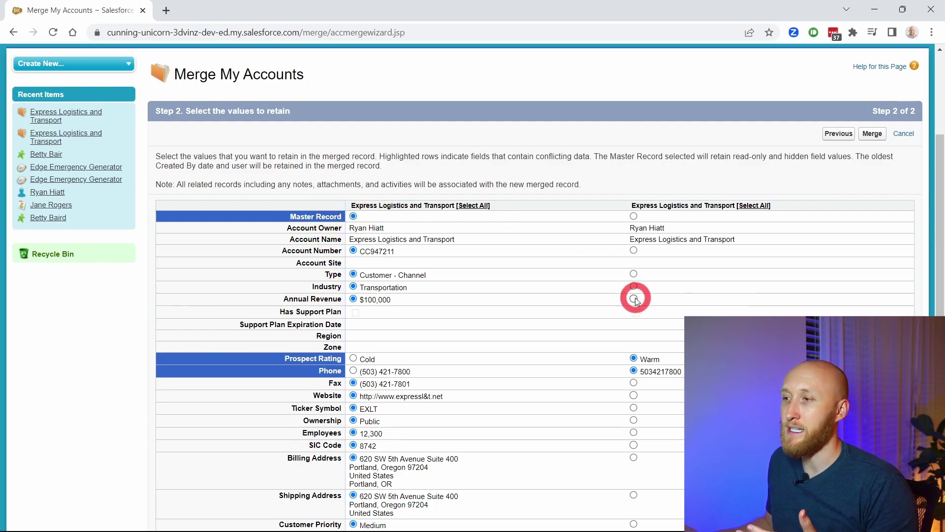
{"action": "scroll", "coordinate": [388, 257], "scroll_direction": "down", "scroll_amount": 2}
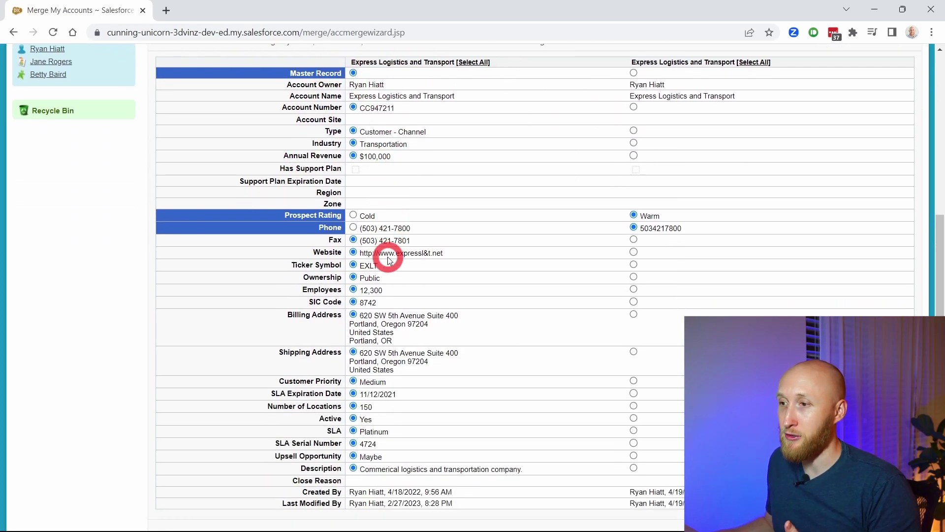
{"action": "scroll", "coordinate": [387, 259], "scroll_direction": "down", "scroll_amount": 1}
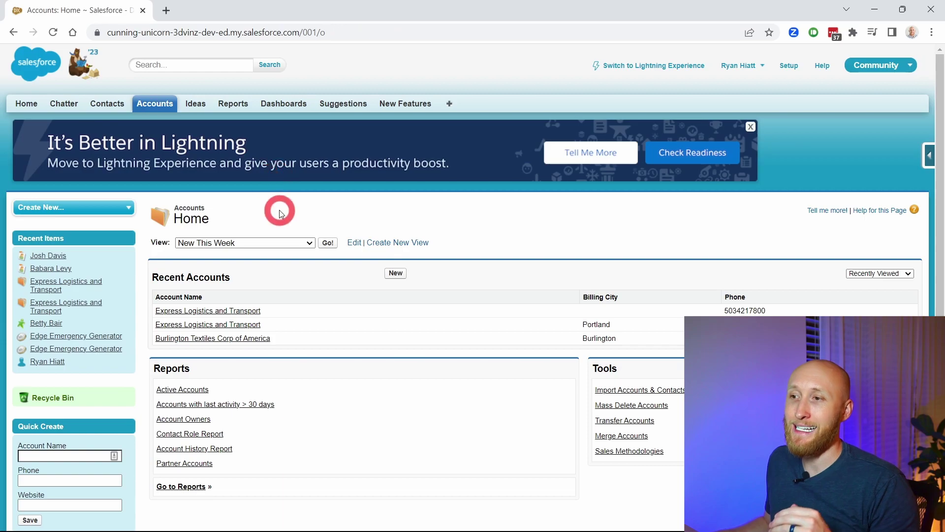
Step: Open the merged Express Logistics account, then go to the Contacts home page
{"action": "left_click", "coordinate": [227, 329]}
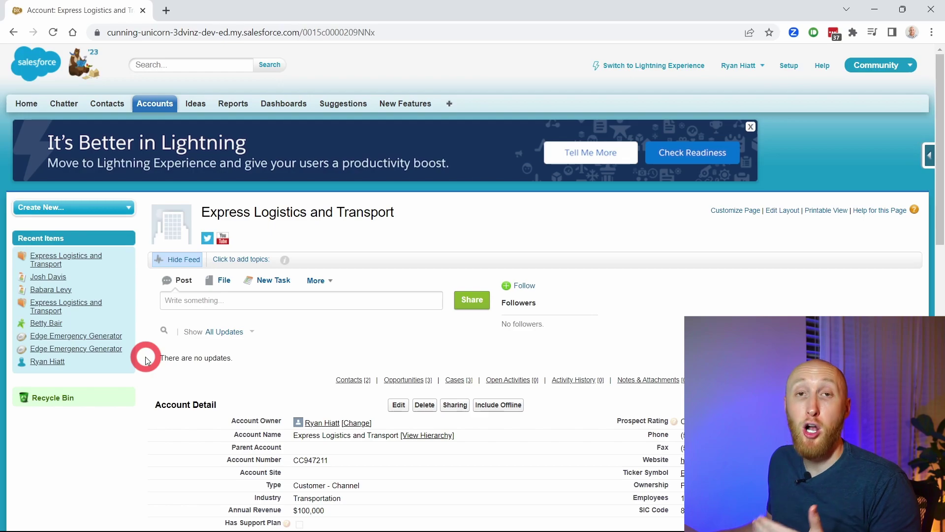
{"action": "left_click", "coordinate": [115, 107]}
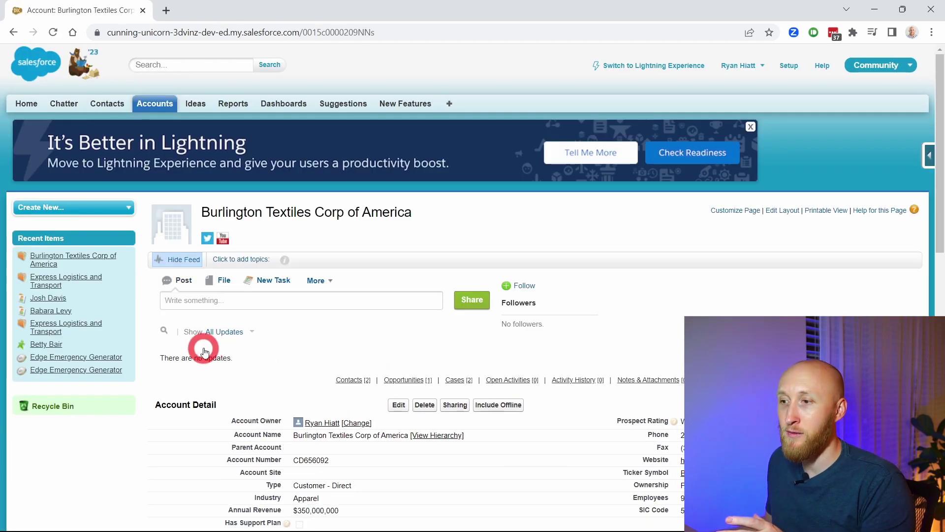
{"action": "scroll", "coordinate": [167, 342], "scroll_direction": "down", "scroll_amount": 4}
{"action": "scroll", "coordinate": [167, 342], "scroll_direction": "down", "scroll_amount": 2}
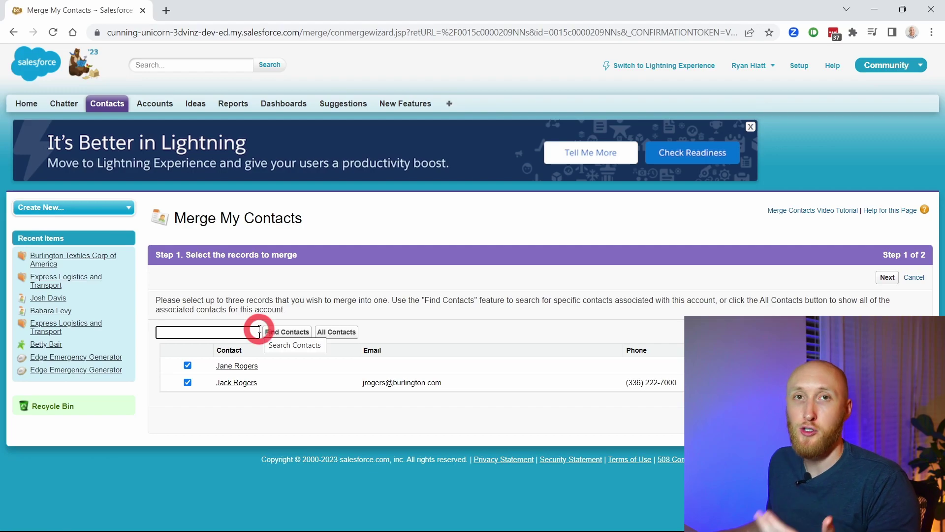
{"action": "left_click", "coordinate": [286, 331]}
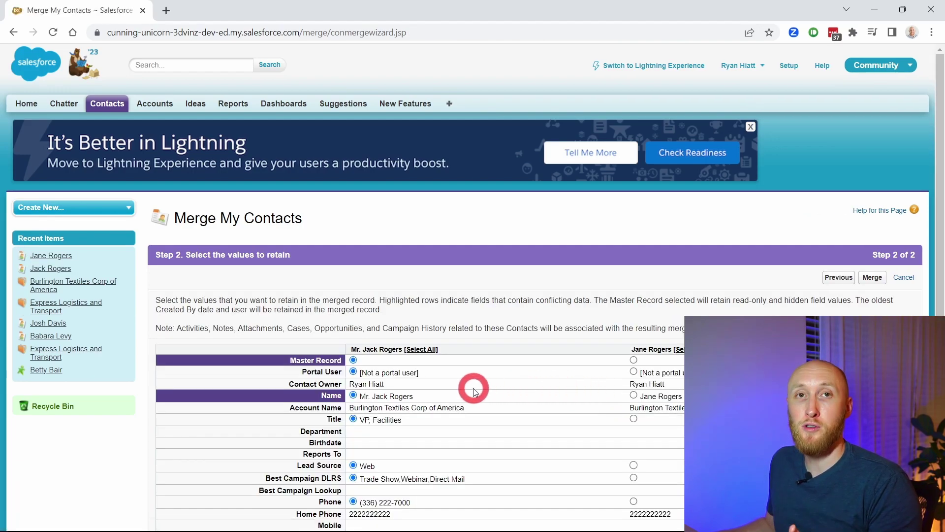
{"action": "scroll", "coordinate": [473, 389], "scroll_direction": "down", "scroll_amount": 2}
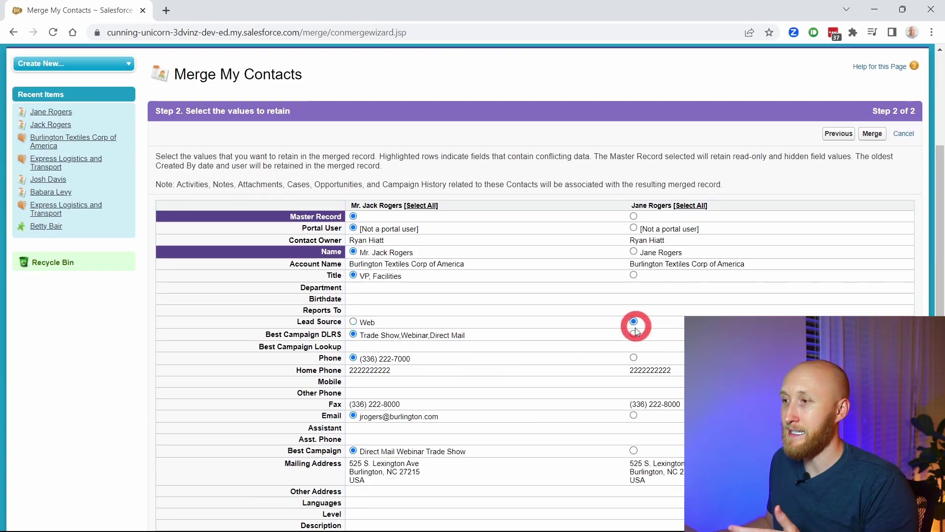
{"action": "scroll", "coordinate": [603, 347], "scroll_direction": "down", "scroll_amount": 2}
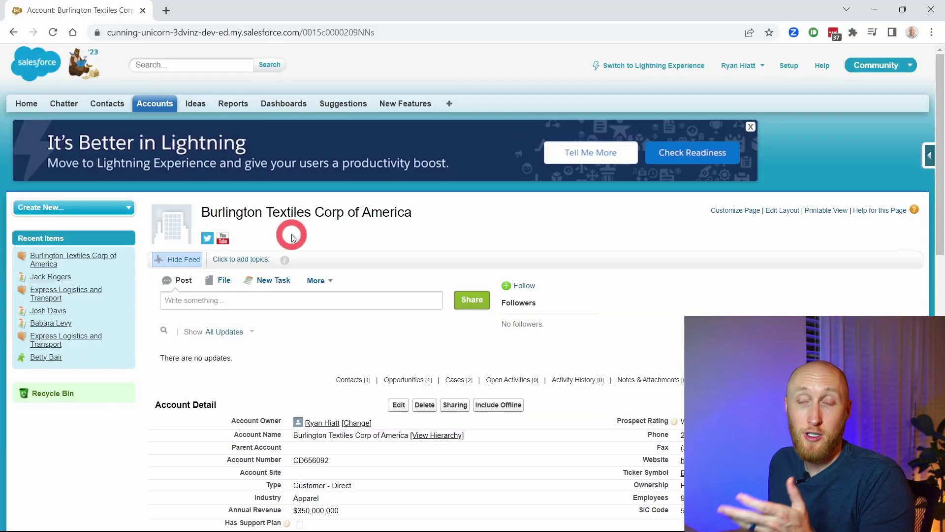
{"action": "scroll", "coordinate": [292, 236], "scroll_direction": "down", "scroll_amount": 2}
{"action": "scroll", "coordinate": [295, 235], "scroll_direction": "down", "scroll_amount": 5}
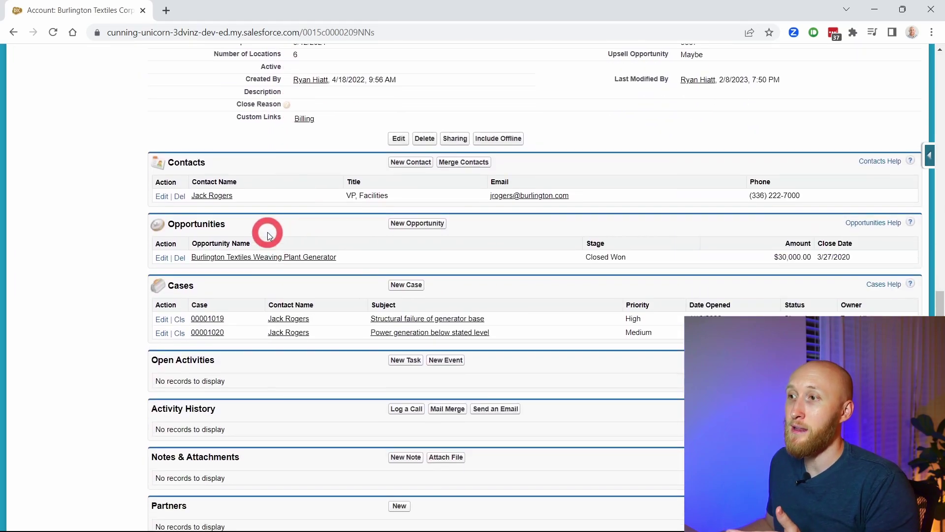
{"action": "scroll", "coordinate": [268, 234], "scroll_direction": "up", "scroll_amount": 2}
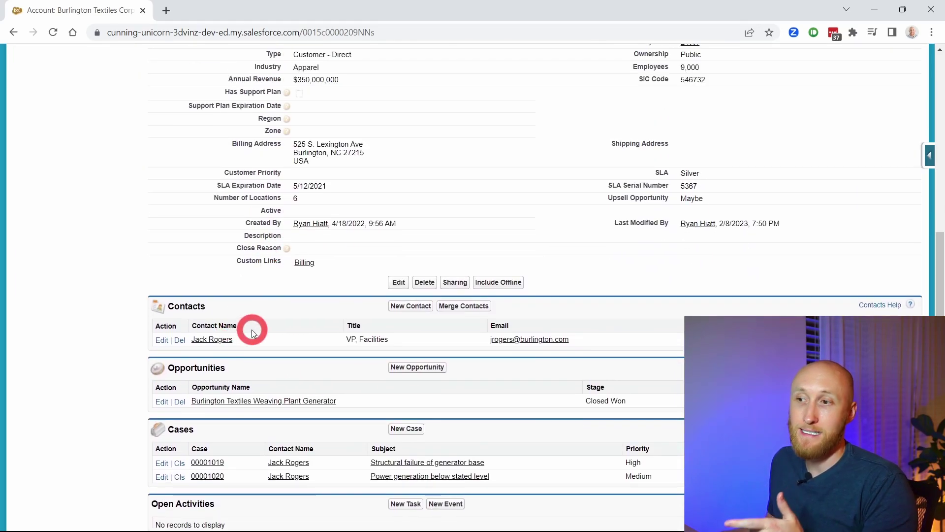
Step: Launch Merge Contacts for Burlington Textiles, now showing only Jack Rogers
{"action": "left_click", "coordinate": [446, 310]}
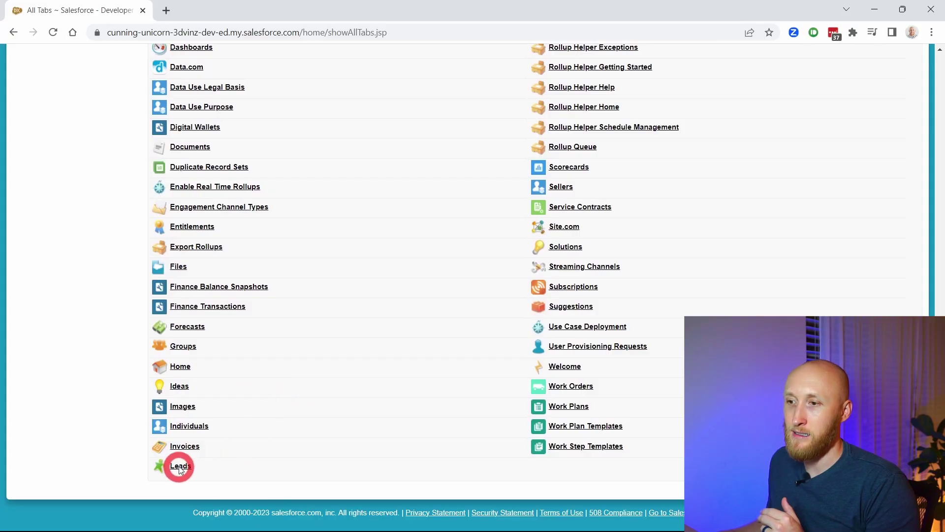
Step: Open the Betty Bair lead from the Leads home Recent Leads list
{"action": "left_click", "coordinate": [180, 468]}
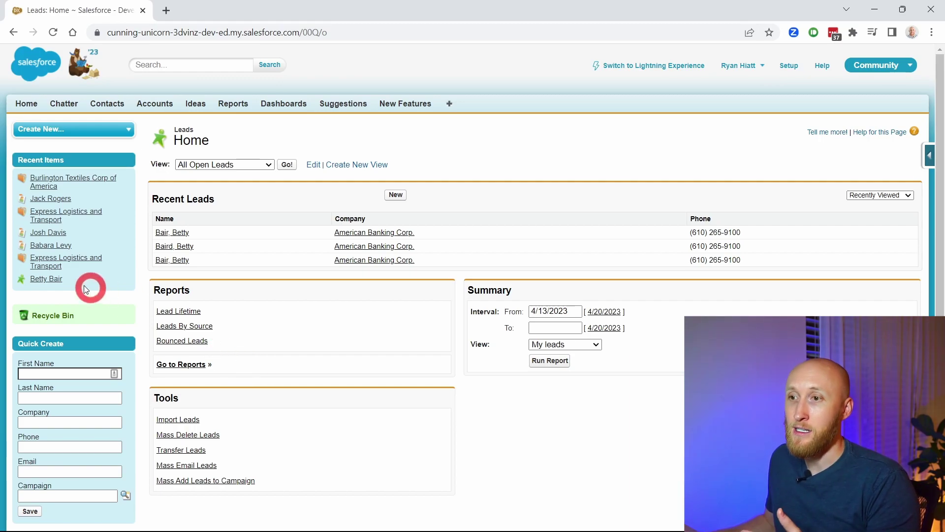
{"action": "left_click", "coordinate": [43, 279]}
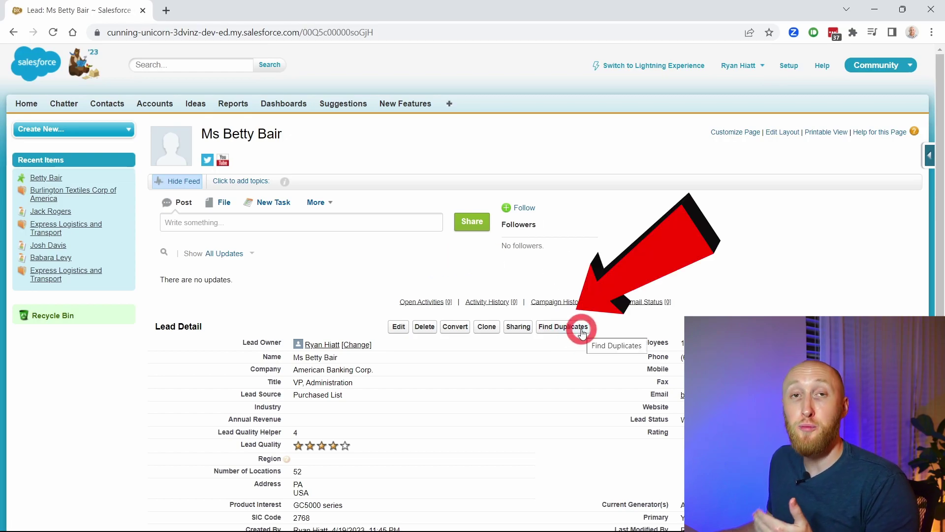
{"action": "scroll", "coordinate": [581, 332], "scroll_direction": "down", "scroll_amount": 4}
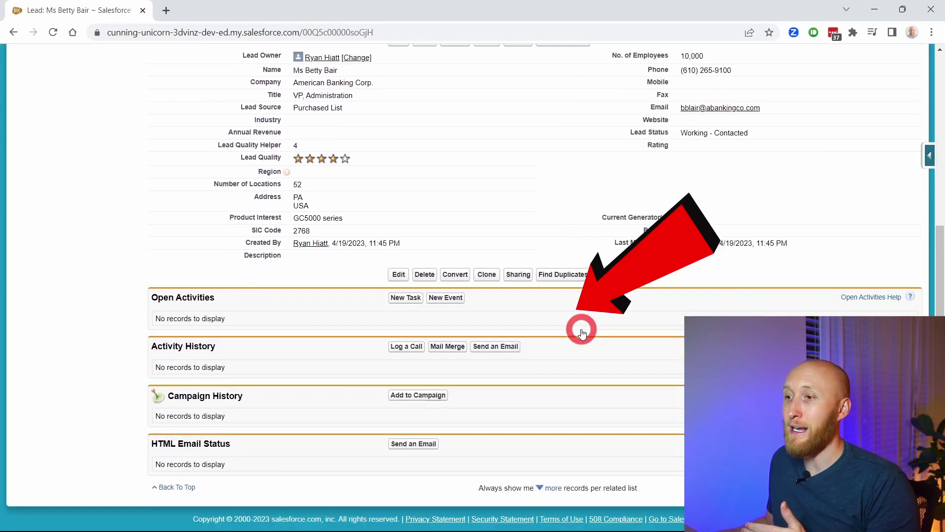
{"action": "scroll", "coordinate": [580, 329], "scroll_direction": "up", "scroll_amount": 4}
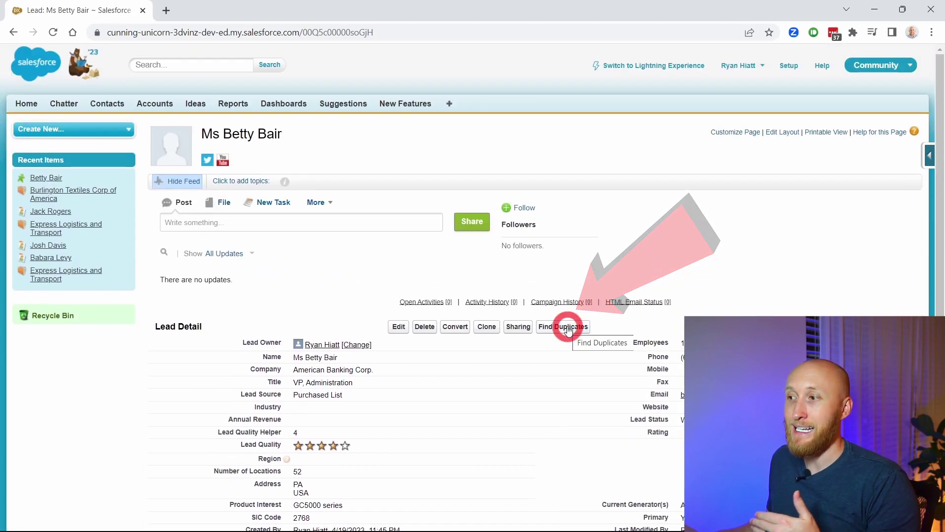
{"action": "left_click", "coordinate": [567, 328]}
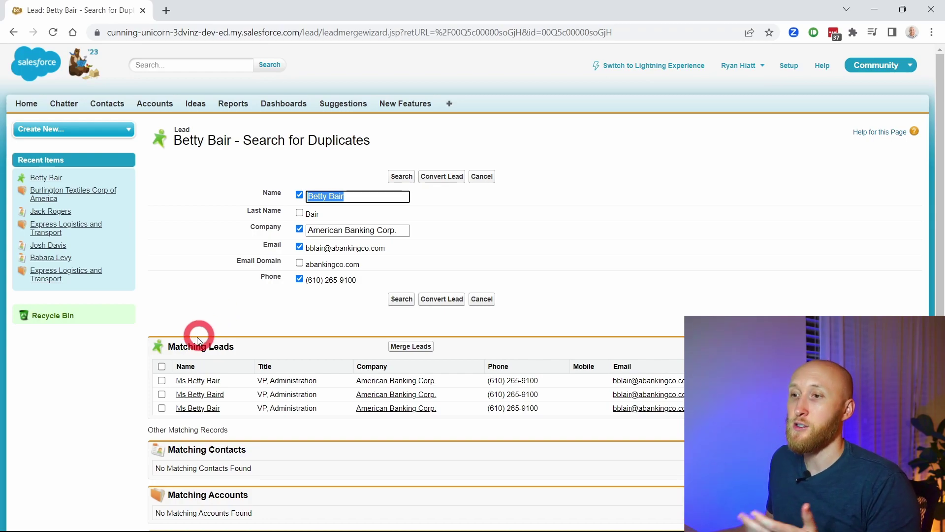
{"action": "left_click", "coordinate": [162, 394]}
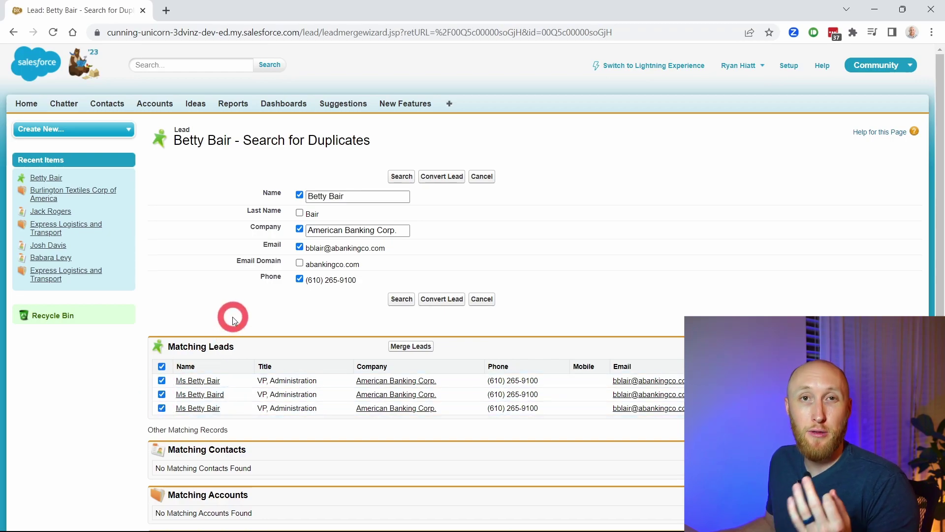
{"action": "left_click", "coordinate": [403, 346]}
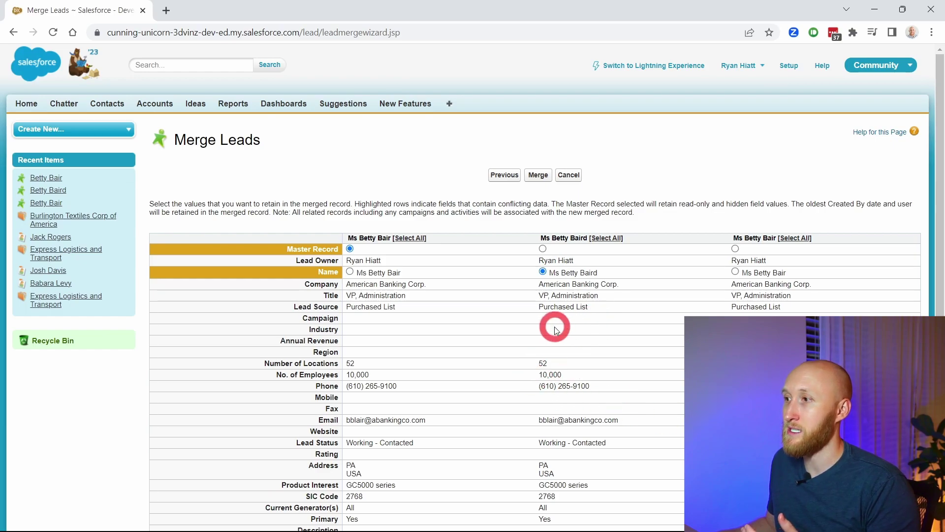
{"action": "scroll", "coordinate": [555, 334], "scroll_direction": "down", "scroll_amount": 2}
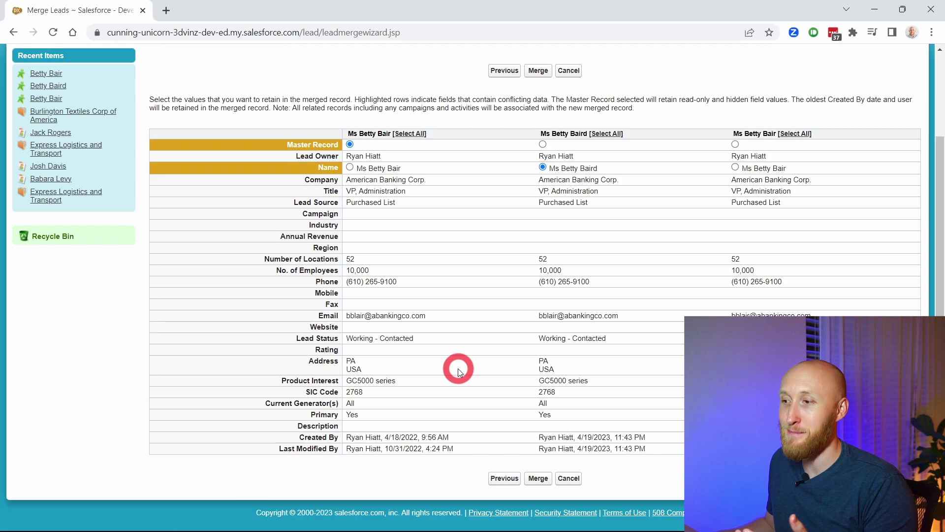
{"action": "left_click", "coordinate": [538, 478]}
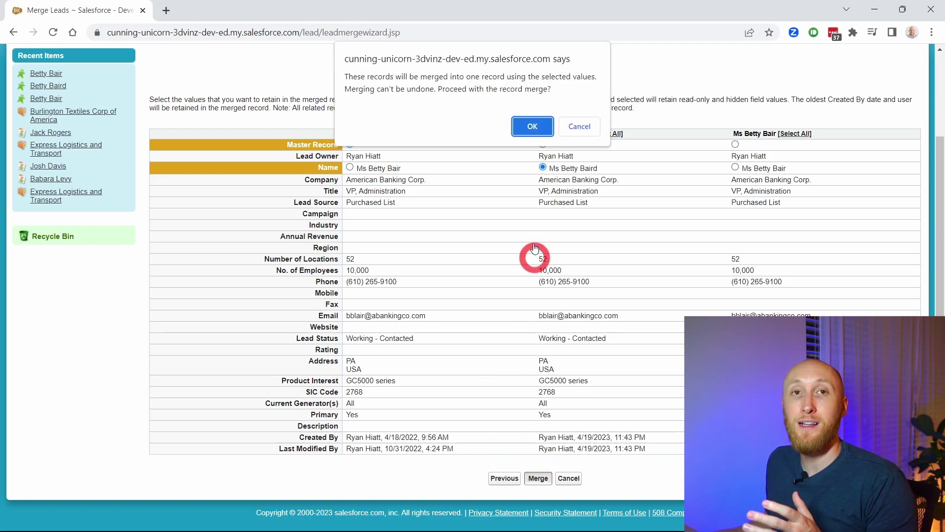
{"action": "left_click", "coordinate": [533, 127]}
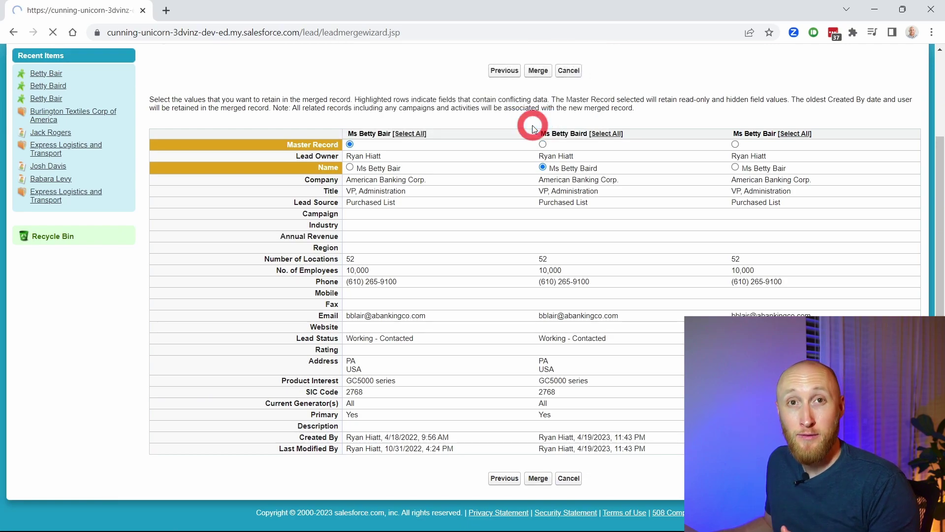